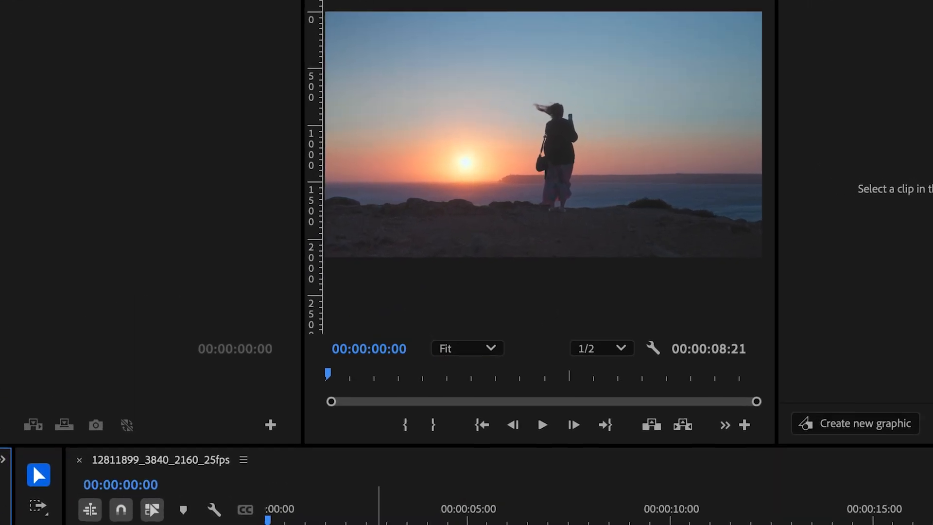
Start animating the sunset clip's opacity with a 0% keyframe on its first frame.
click(340, 523)
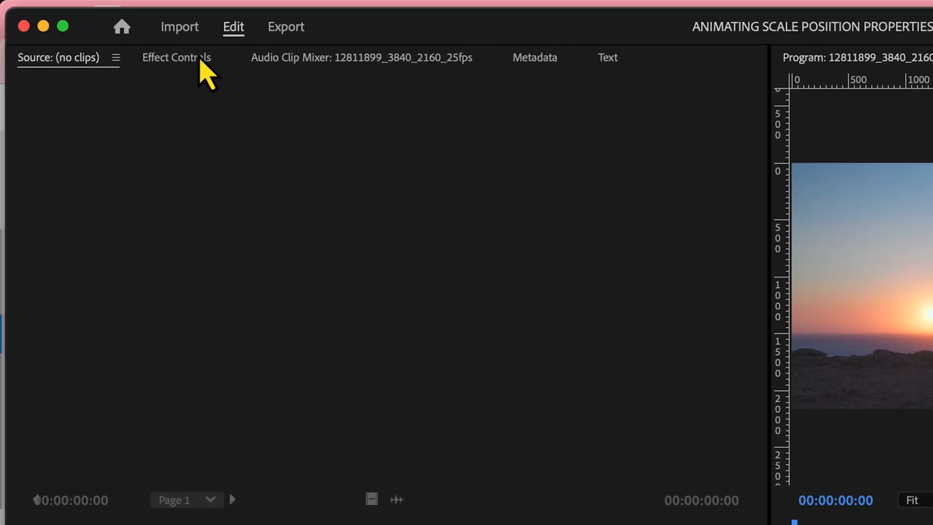
click(200, 55)
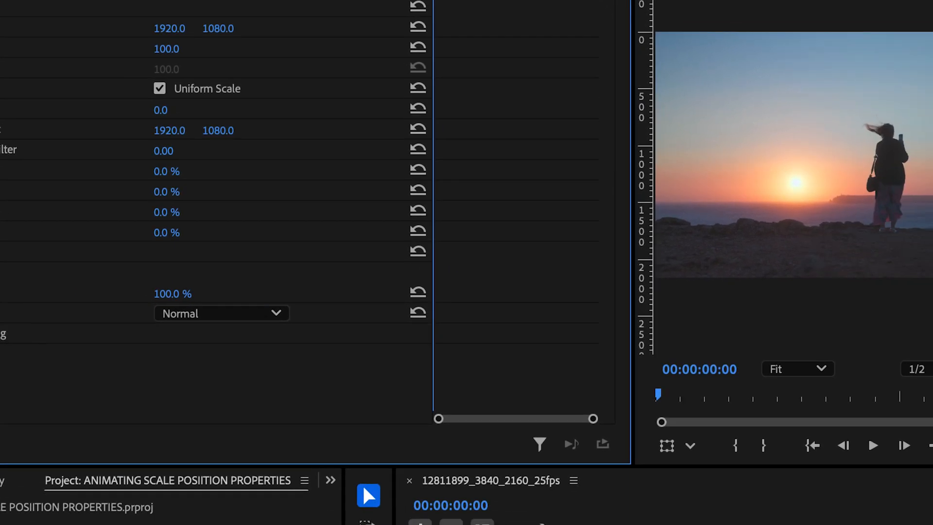
click(7, 295)
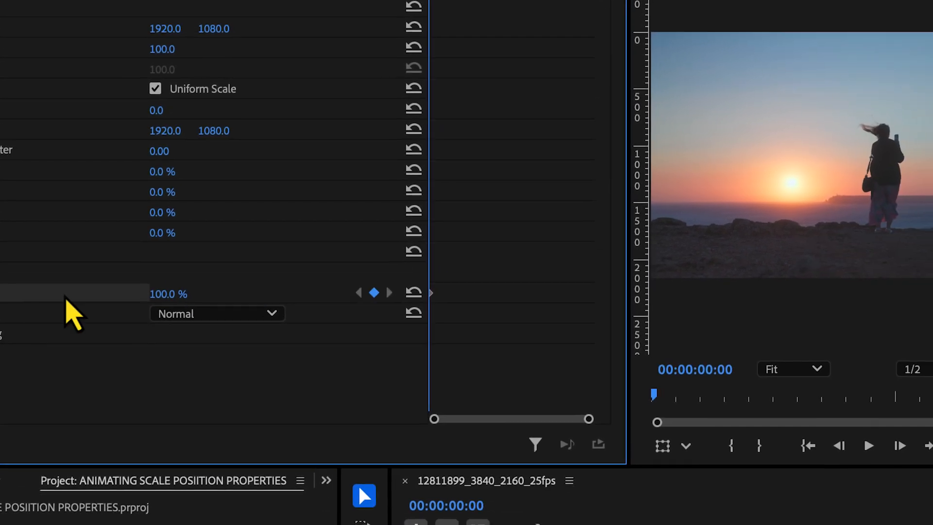
drag(193, 294, 174, 293)
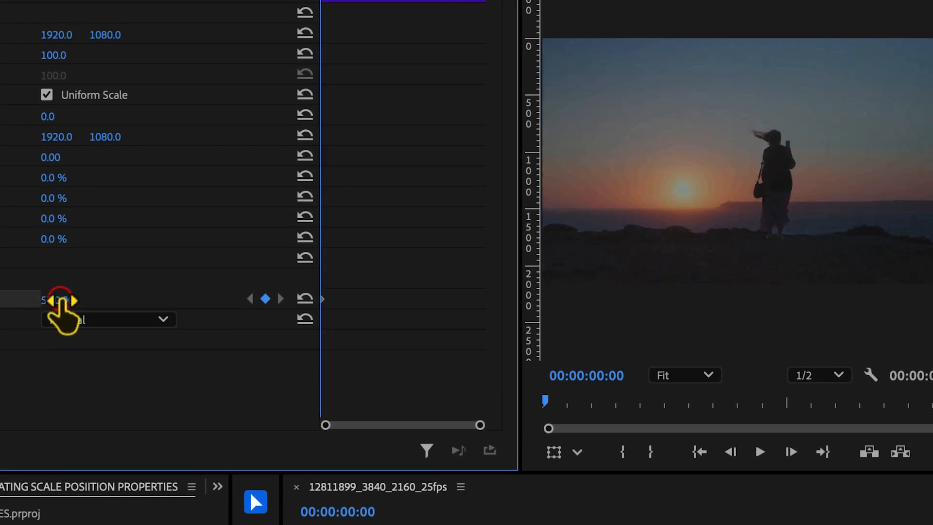
drag(61, 300, 69, 298)
Add a second opacity keyframe of 100% at 00:00:01:02, then return to the clip's start.
key(space)
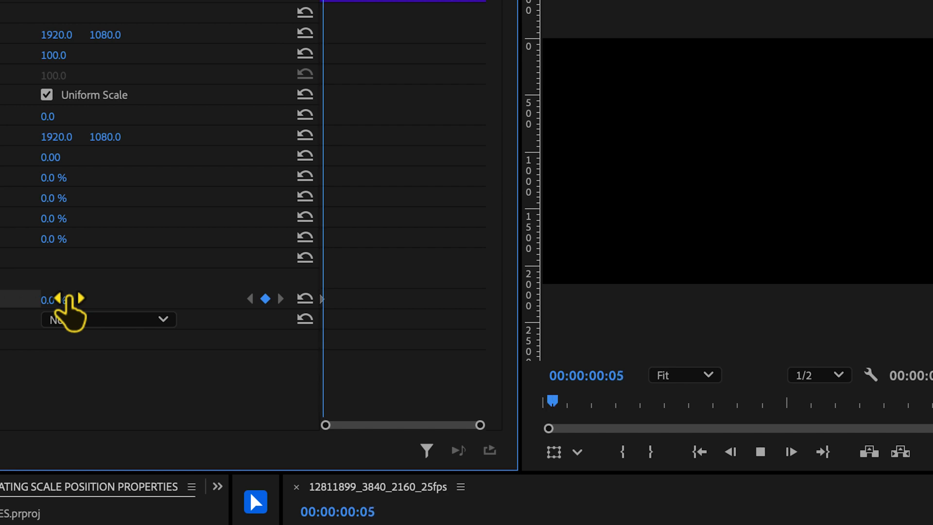
key(space)
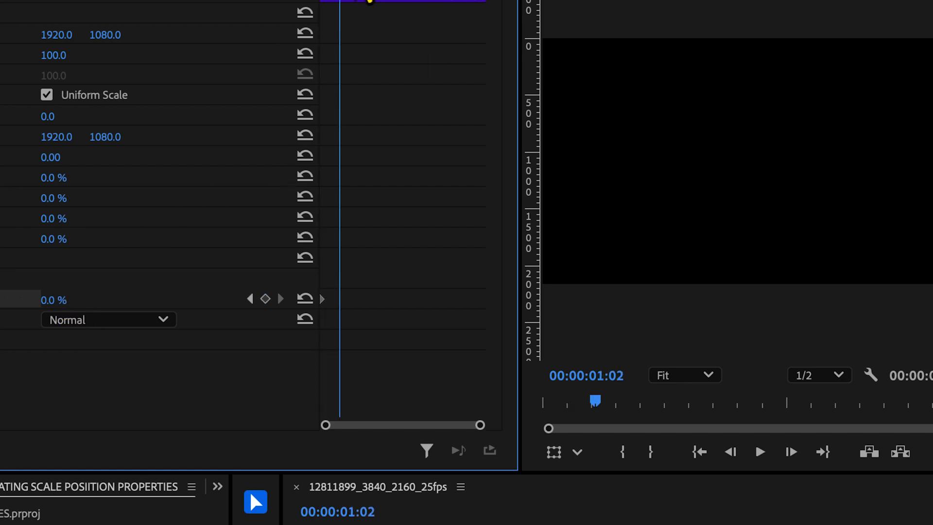
drag(46, 304, 69, 299)
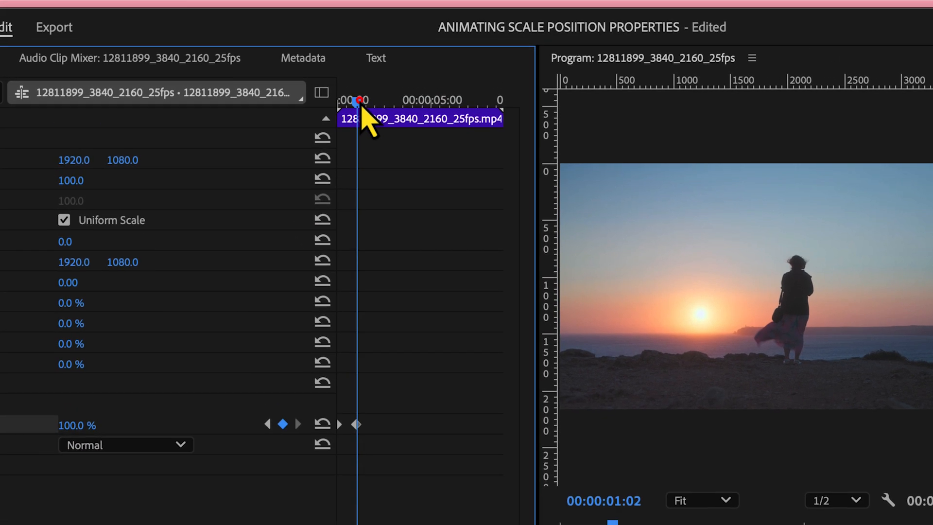
drag(341, 0, 207, 0)
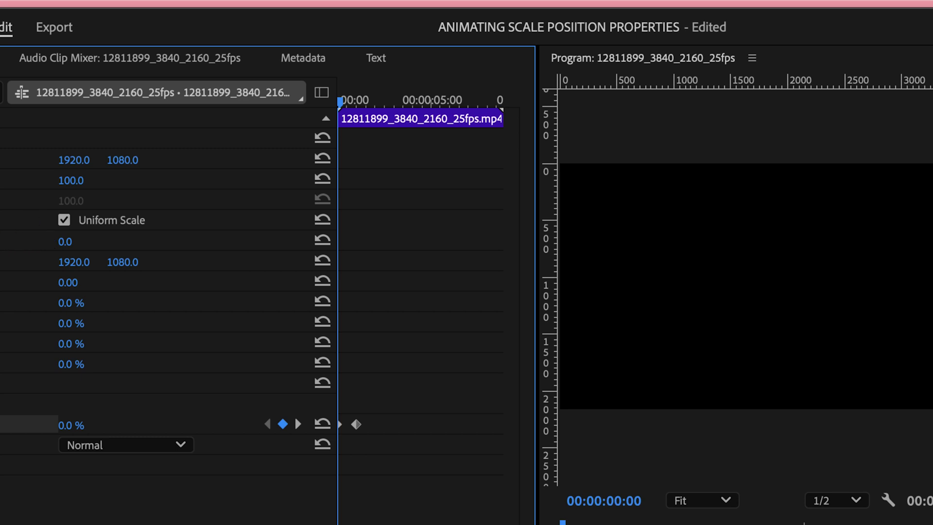
Set the clip's scale to 147 at 00:00:02:21 and turn on scale keyframing there.
click(29, 180)
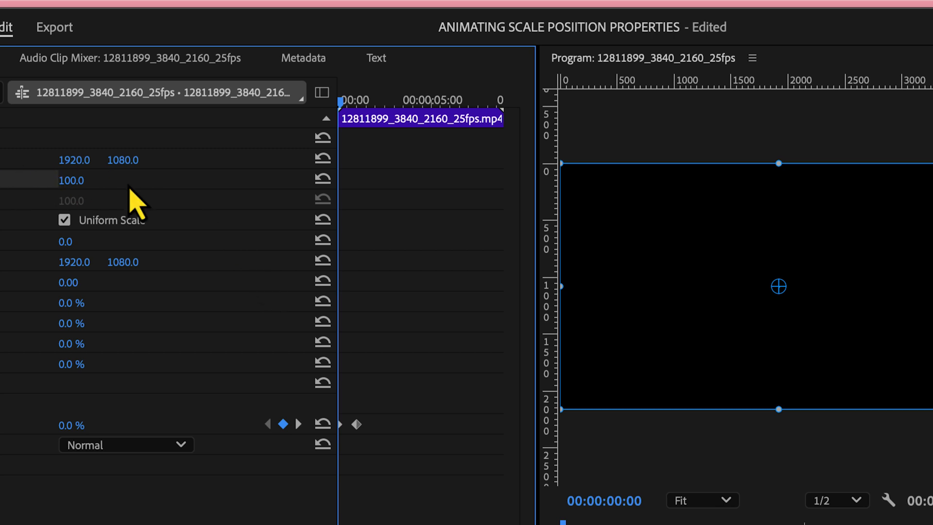
drag(342, 100, 394, 109)
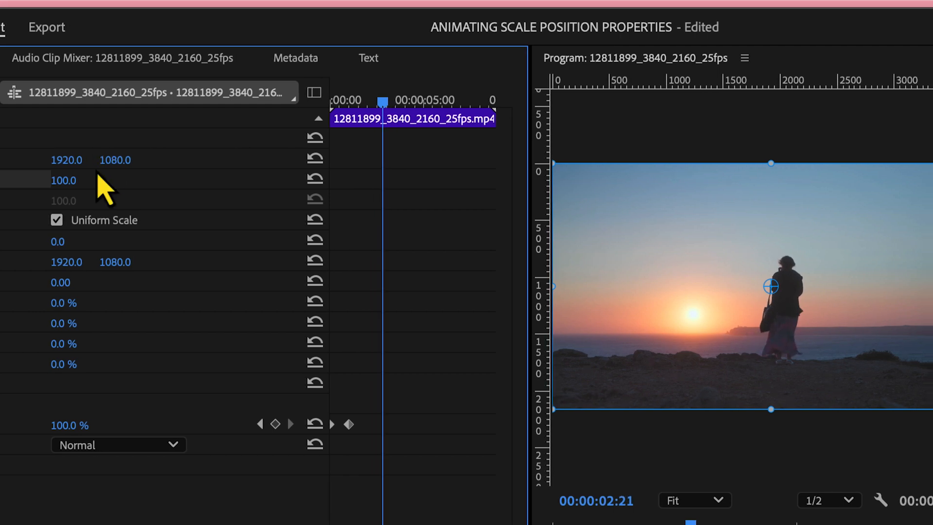
drag(71, 180, 74, 183)
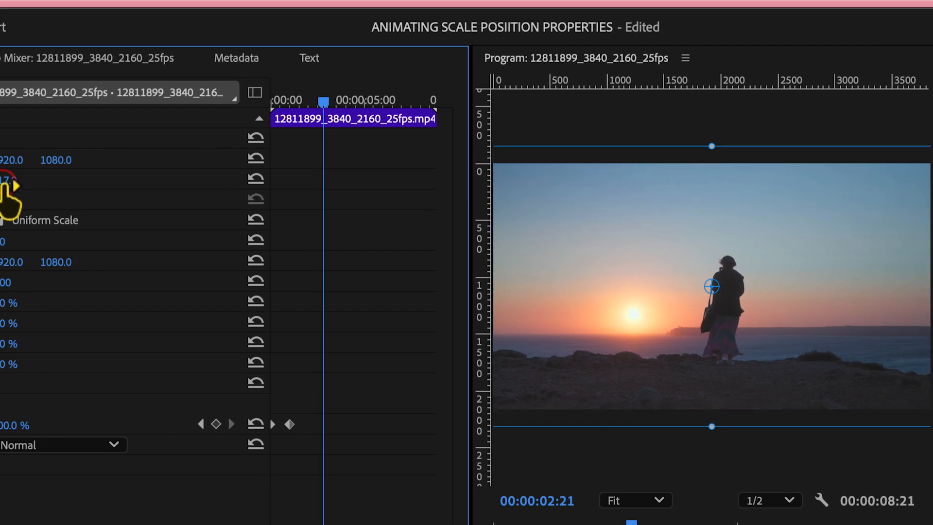
drag(7, 184, 7, 183)
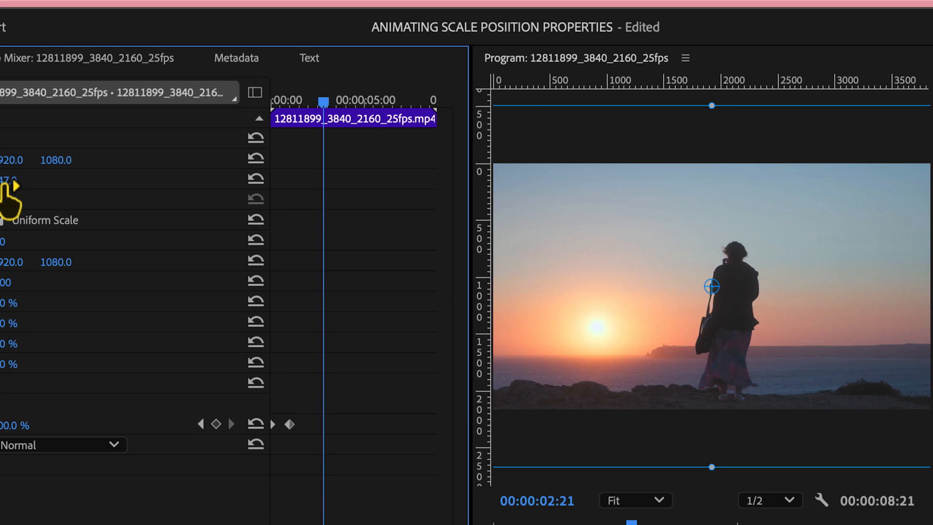
click(0, 180)
Add a scale keyframe of 100 on the clip's first frame.
drag(326, 102, 325, 102)
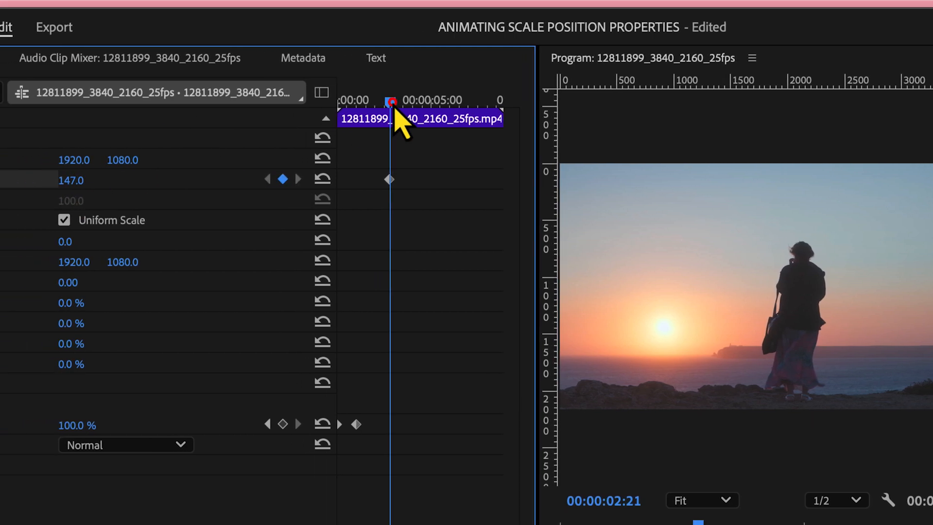
drag(395, 108, 319, 118)
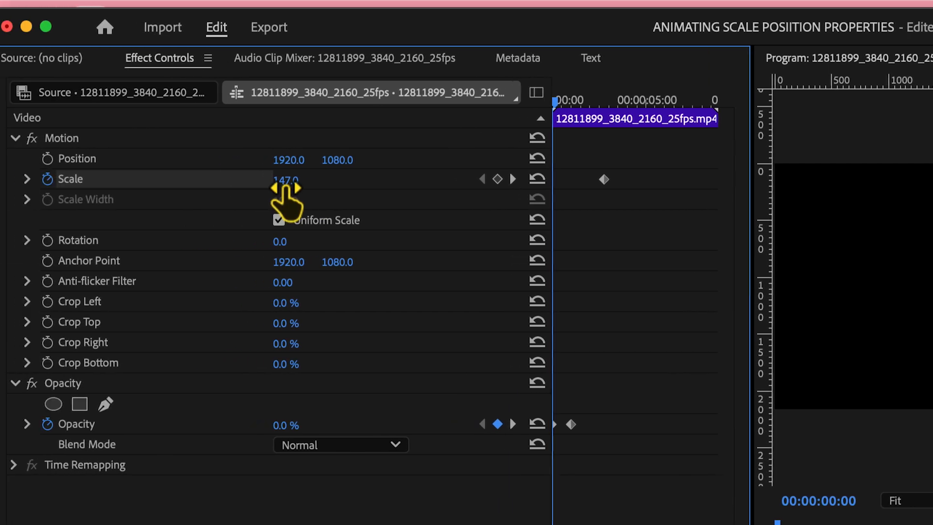
click(280, 181)
text(1)
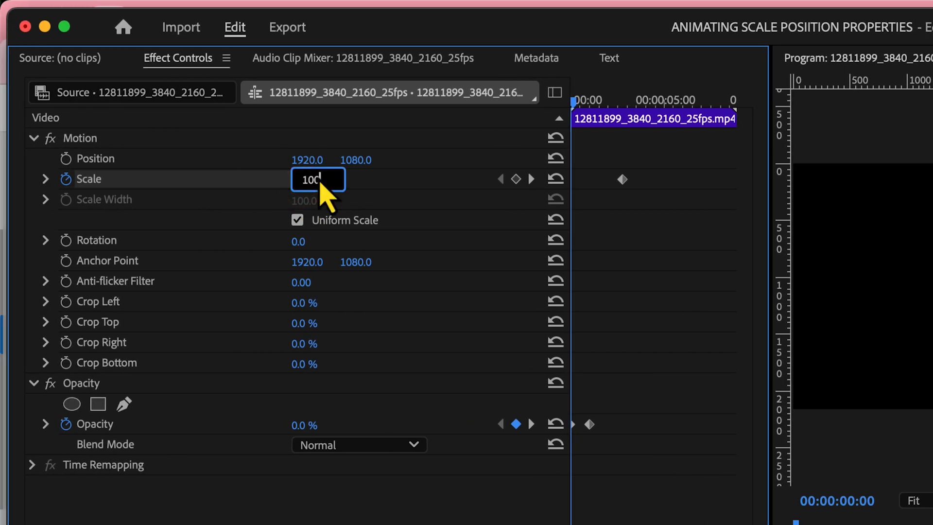
text(00)
key(Return)
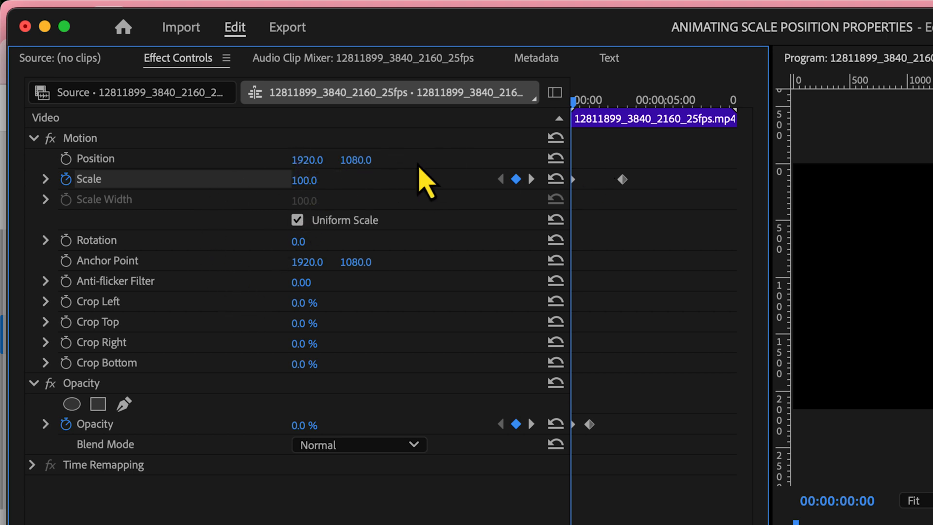
Scrub through the zoom, then set the clip's position to 1096, 852 at 00:00:02:22 and turn on position keyframing.
click(617, 101)
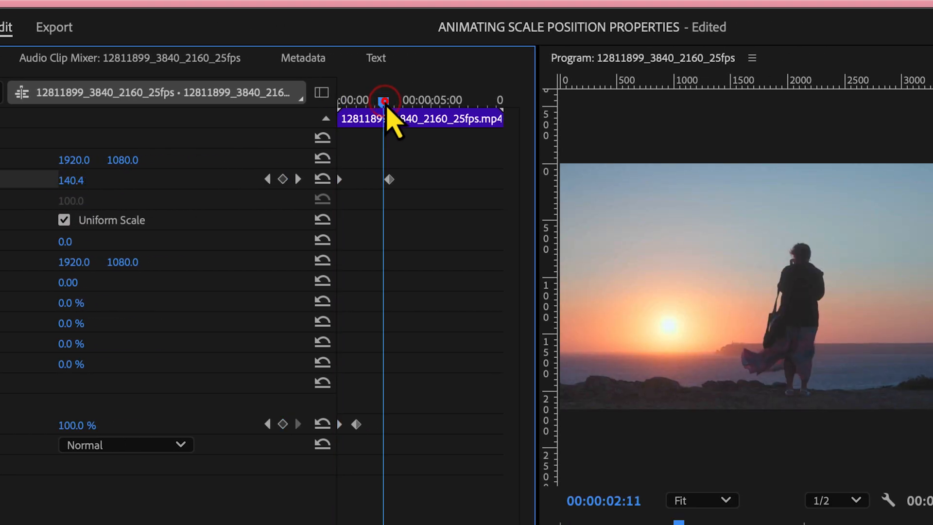
mouse_move(387, 107)
mouse_down()
mouse_move(398, 104)
mouse_move(390, 107)
mouse_up()
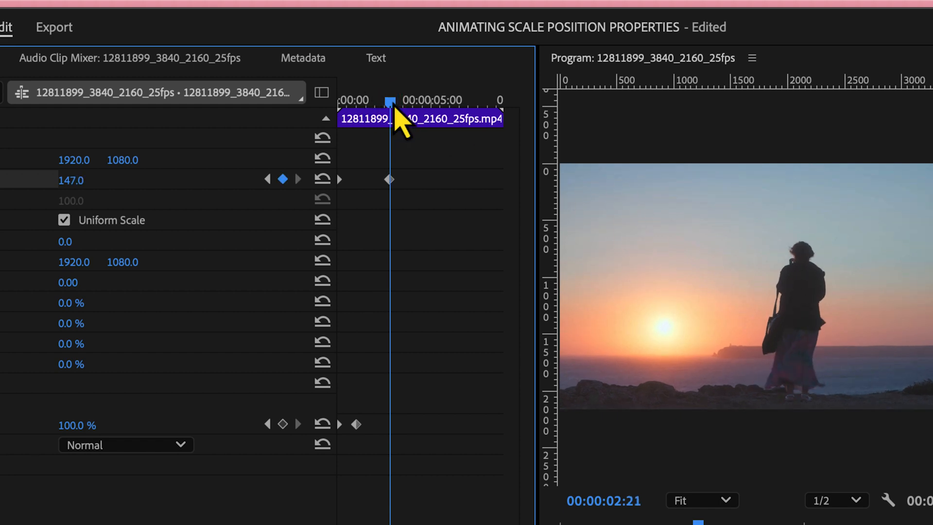
drag(392, 102, 342, 104)
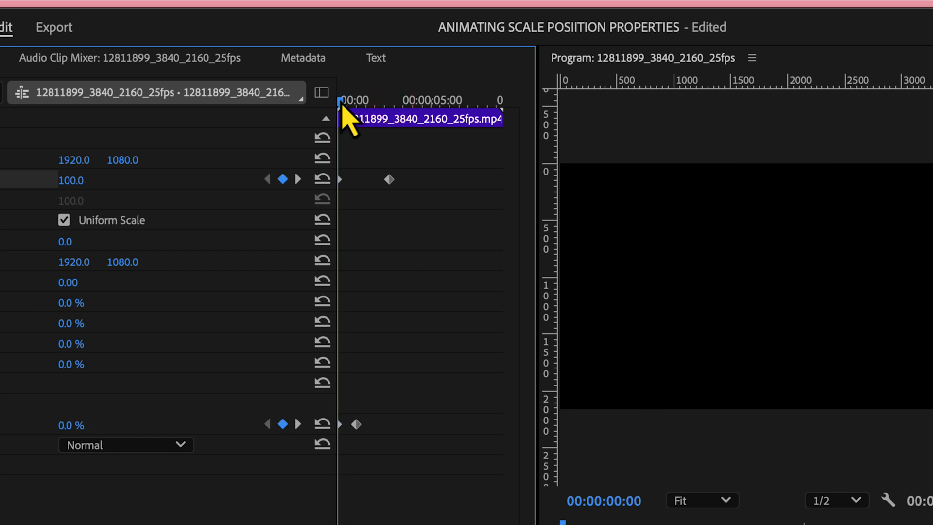
drag(340, 100, 392, 112)
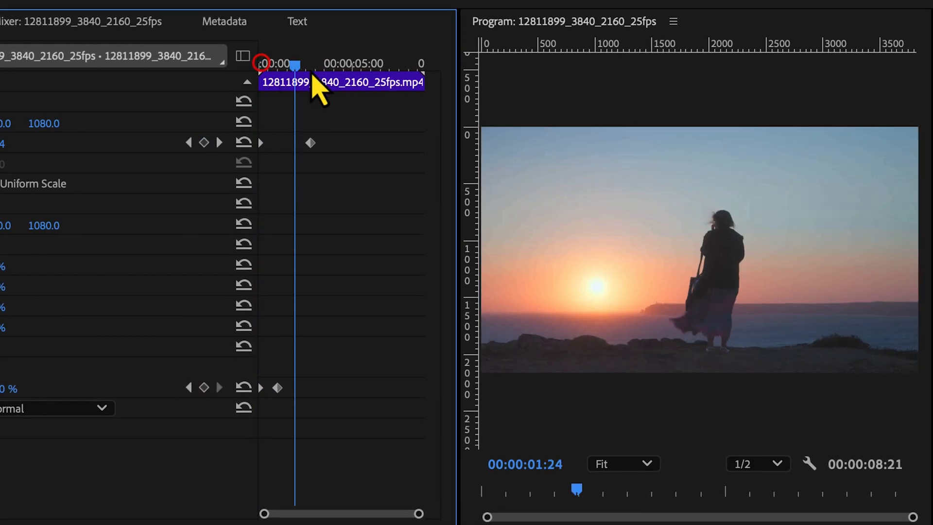
drag(315, 80, 319, 81)
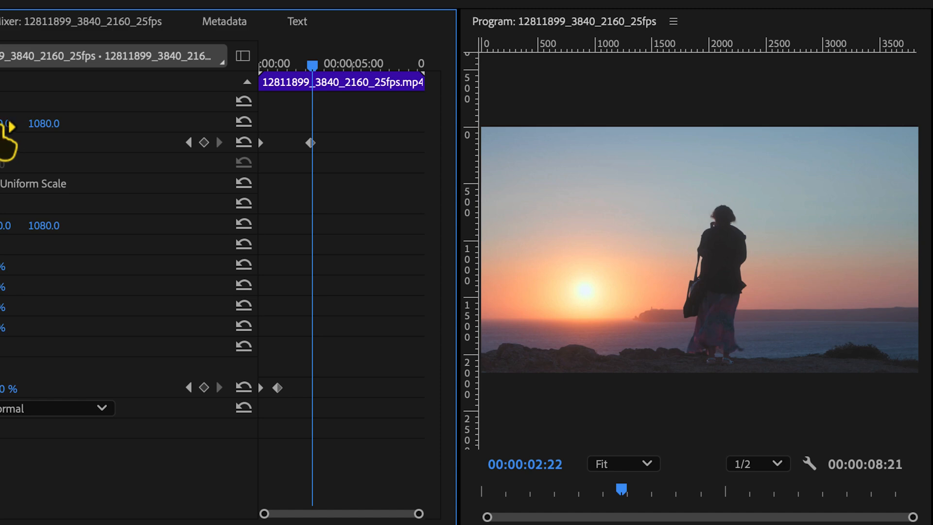
drag(8, 127, 45, 125)
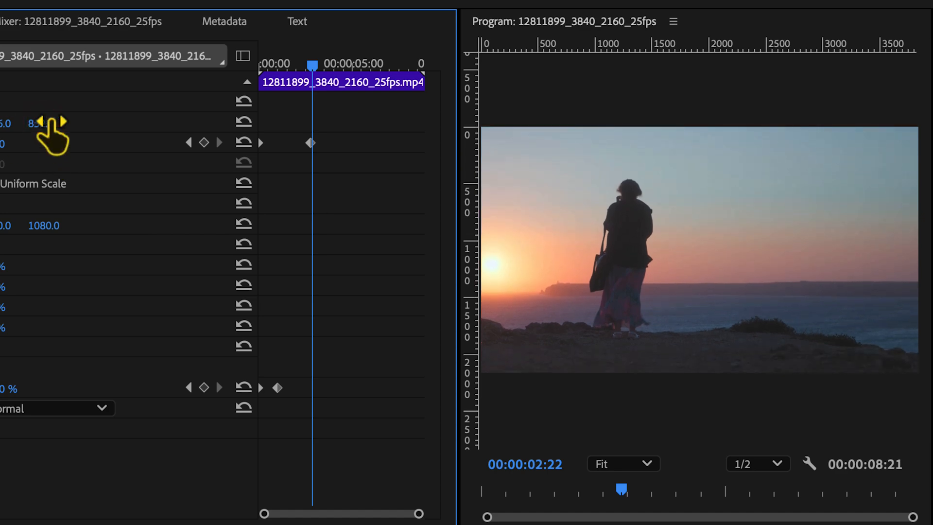
click(0, 124)
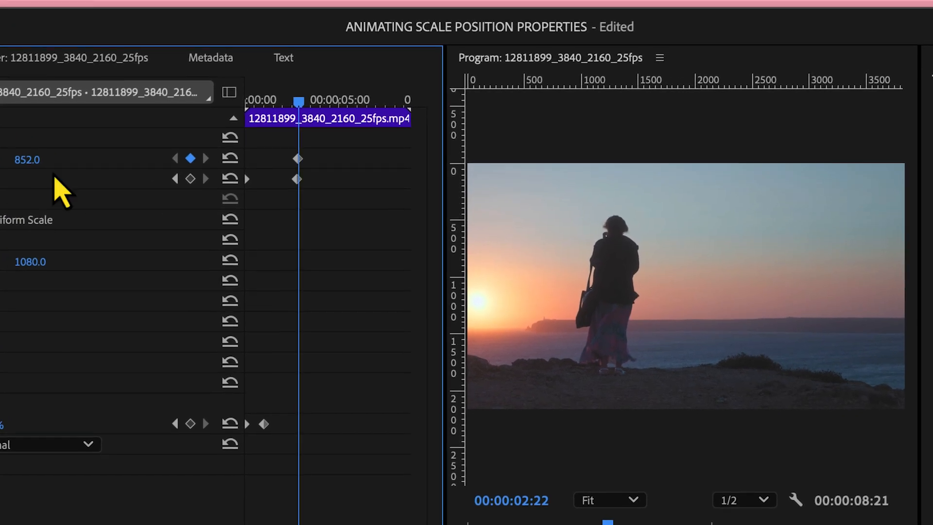
Reset the position to 1920, 1080 on the clip's first frame and scrub through the animation.
drag(298, 101, 214, 118)
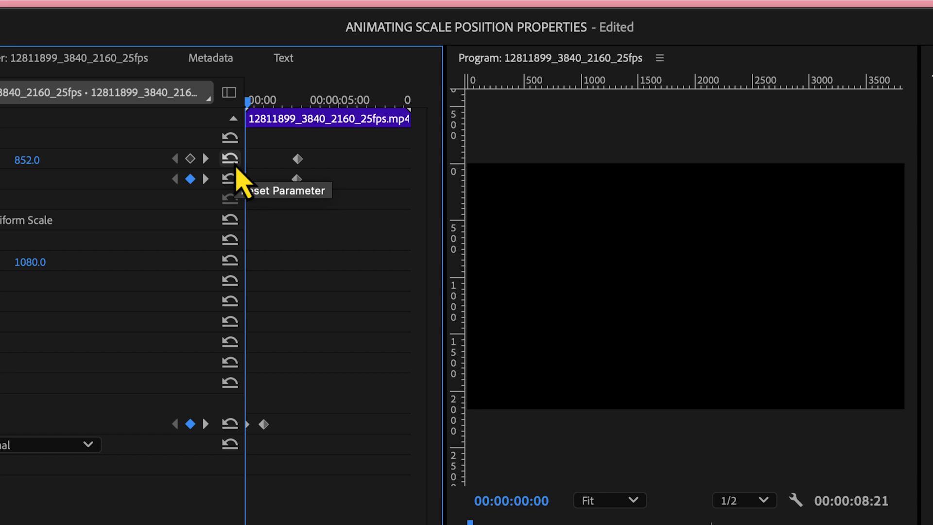
click(232, 160)
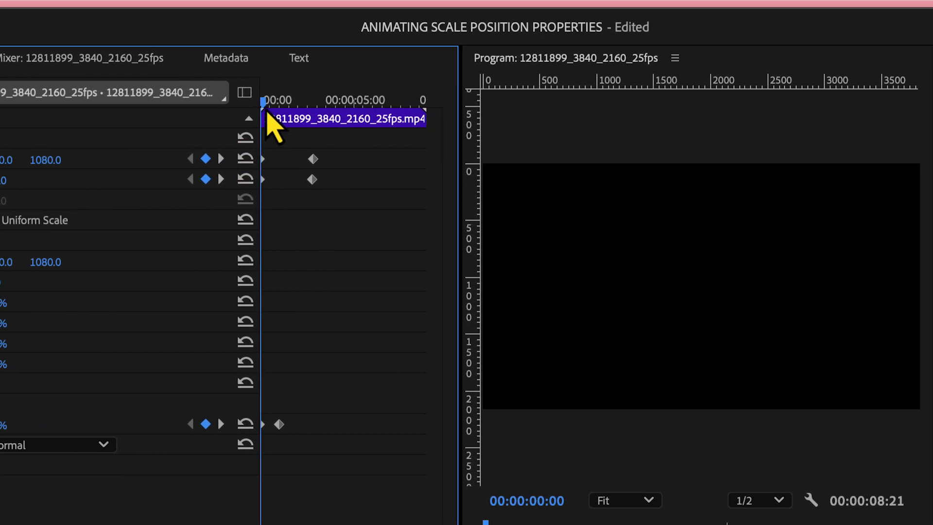
drag(481, 101, 491, 104)
drag(275, 111, 198, 107)
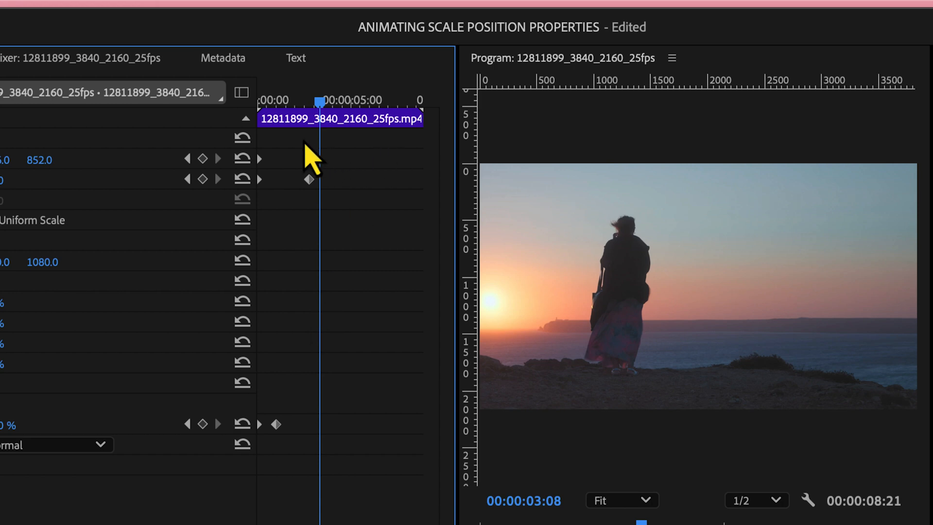
Slow the animation by moving the ending position and scale keyframes near the clip's end and the ending opacity keyframe to about 4 seconds.
mouse_move(309, 188)
mouse_down()
mouse_move(333, 202)
mouse_move(333, 190)
mouse_move(385, 197)
mouse_up()
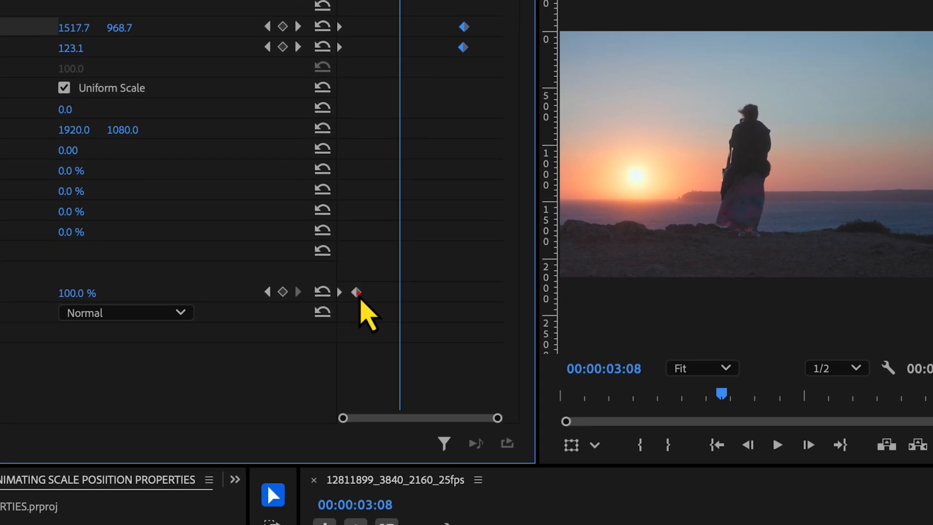
click(276, 425)
drag(359, 294, 417, 305)
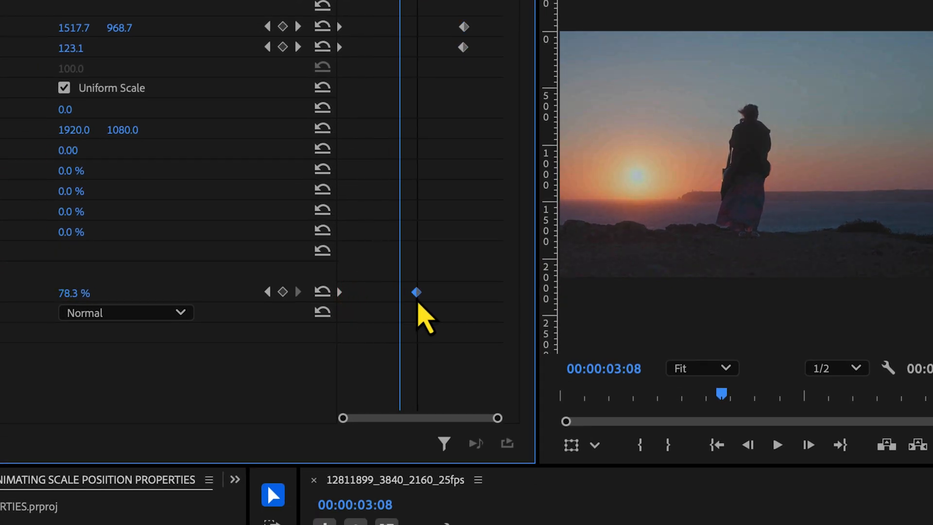
drag(402, 100, 323, 92)
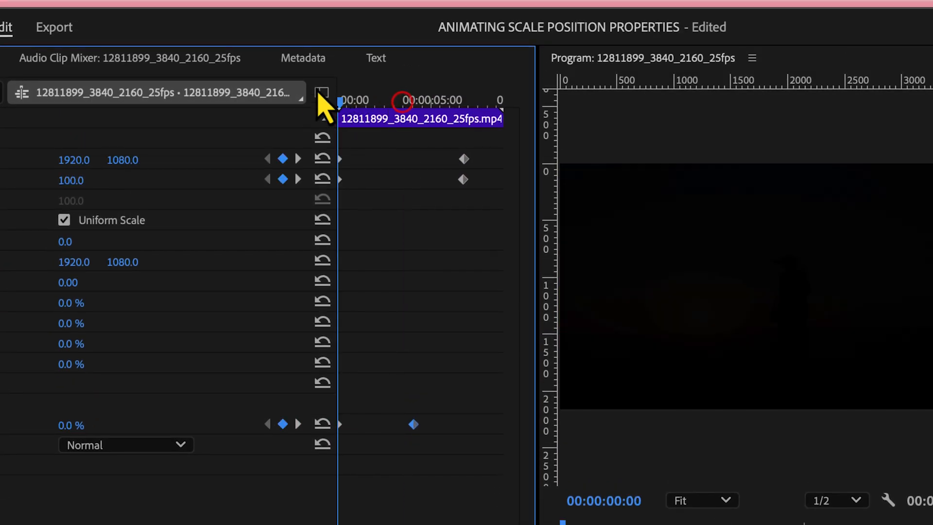
key(space)
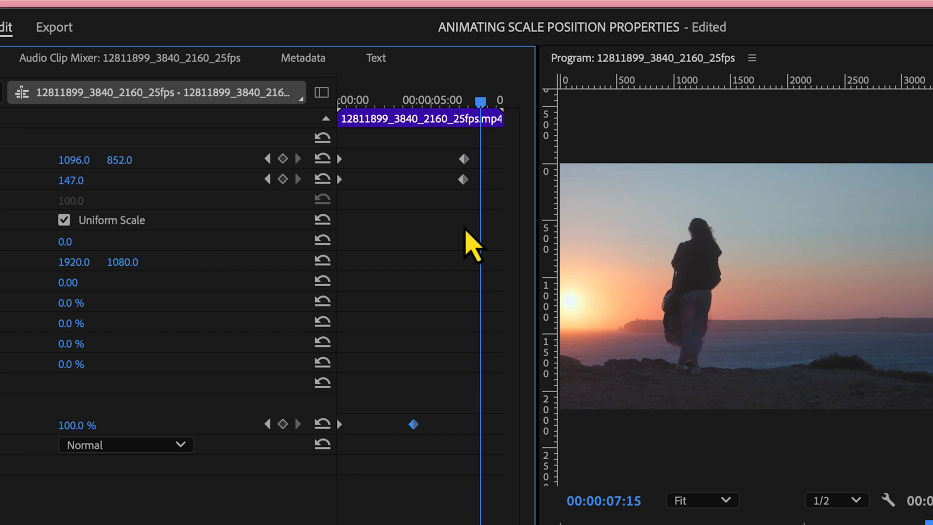
Set the temporal interpolation of the ending and starting position and scale keyframes to Continuous Bezier.
drag(464, 221, 444, 146)
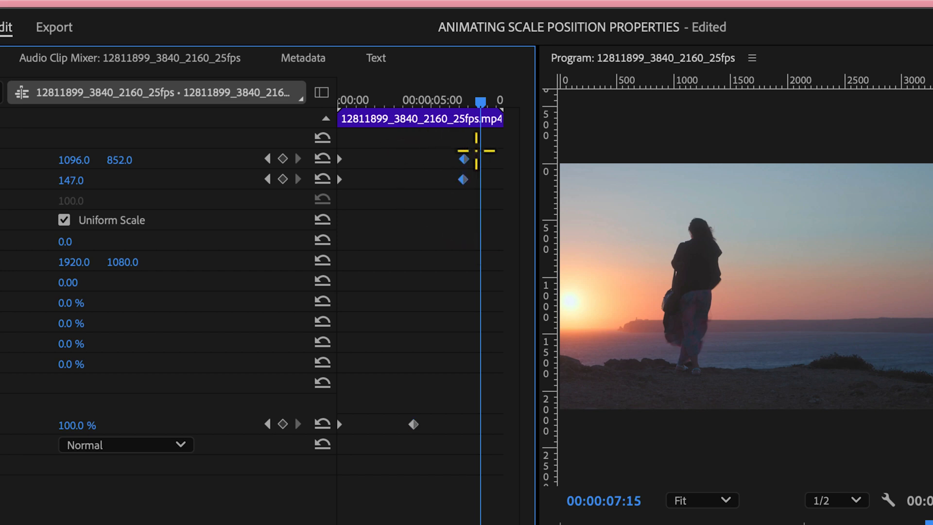
right_click(468, 188)
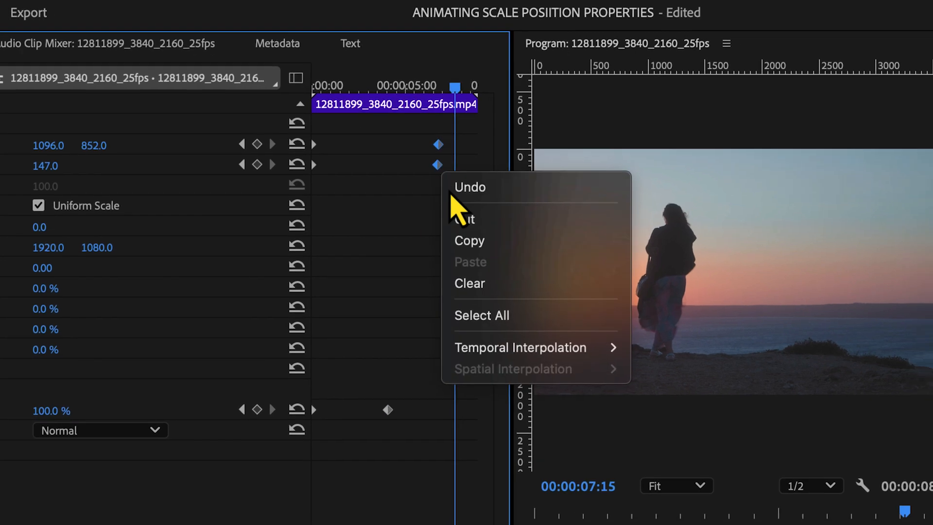
mouse_move(605, 364)
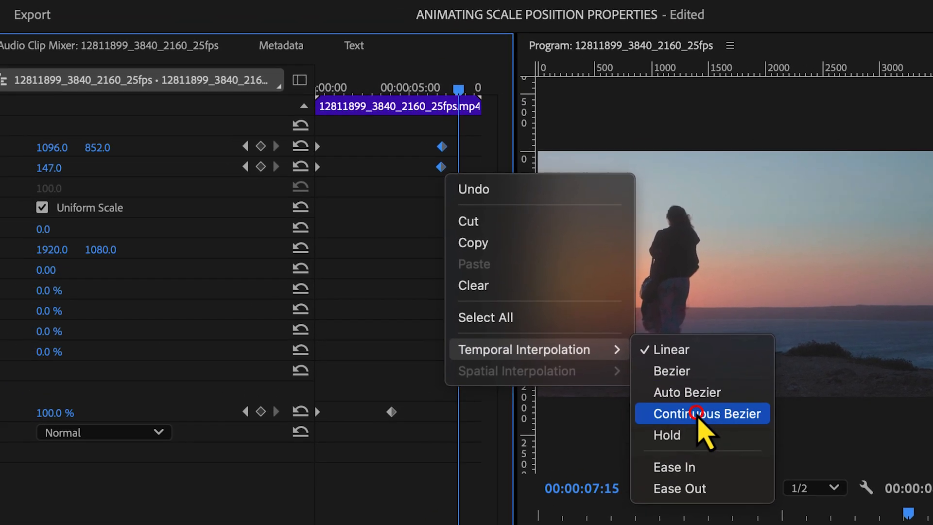
click(488, 295)
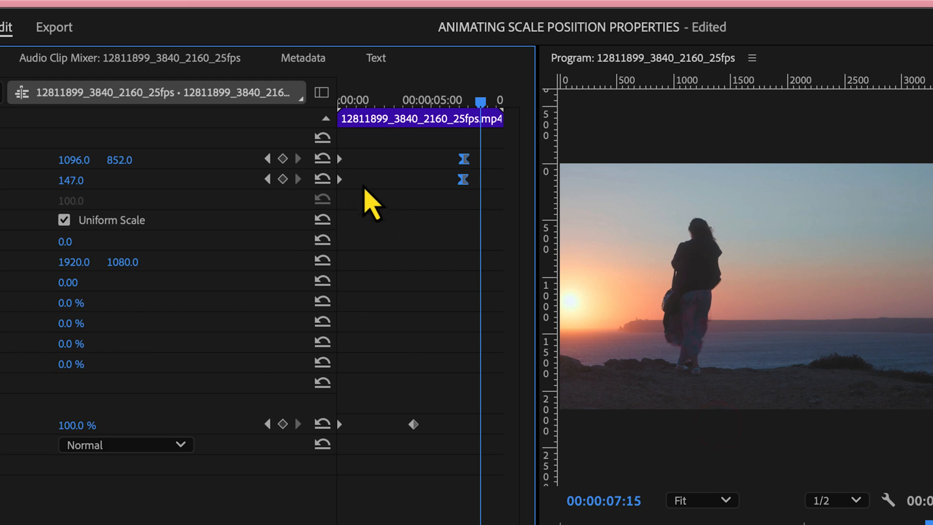
drag(365, 187, 329, 156)
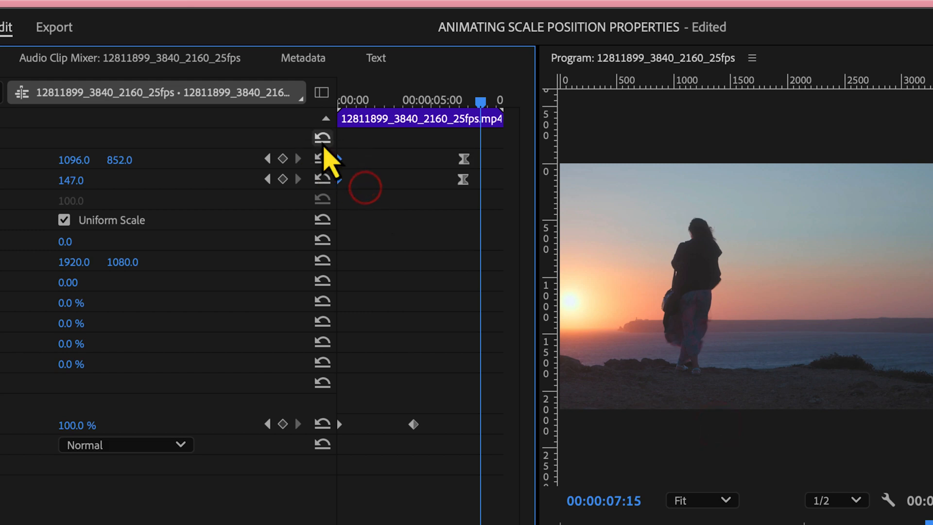
right_click(340, 192)
mouse_move(437, 372)
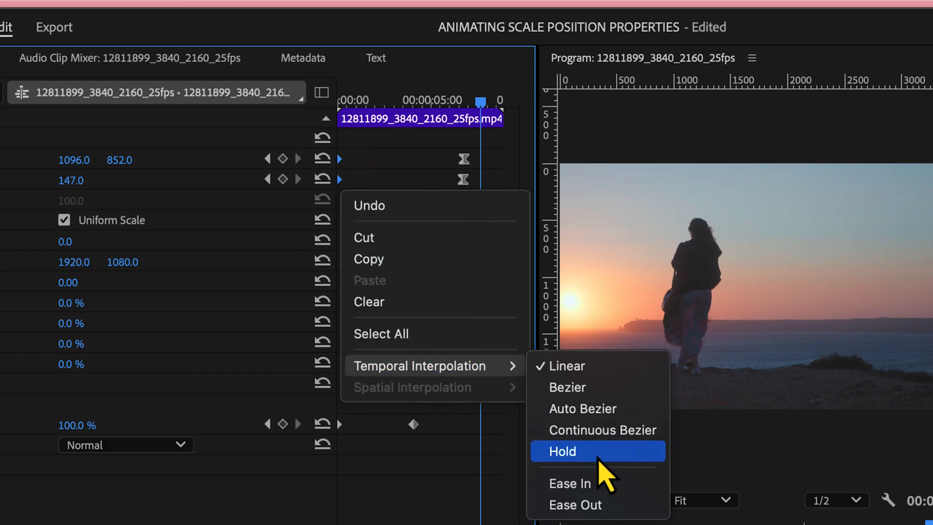
click(608, 432)
Set both opacity keyframes to Continuous Bezier and play the clip from the start.
drag(415, 440, 333, 401)
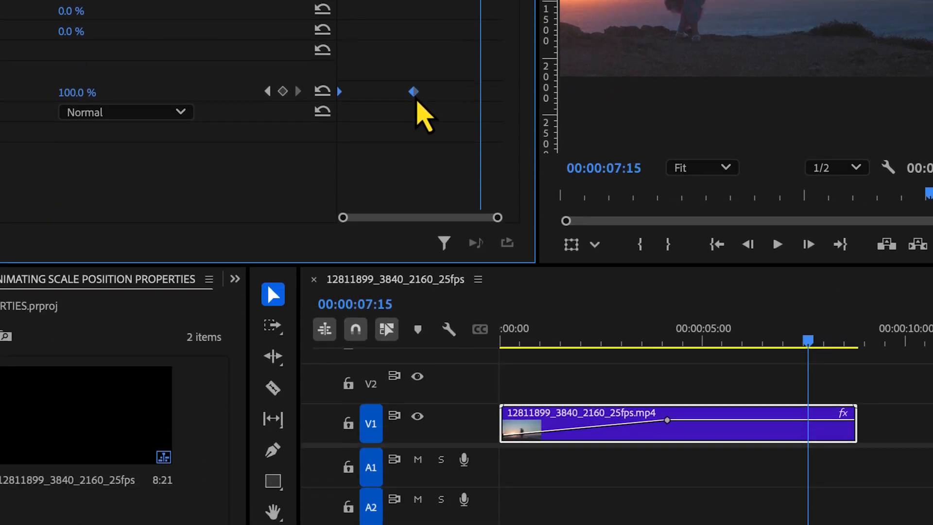
right_click(415, 430)
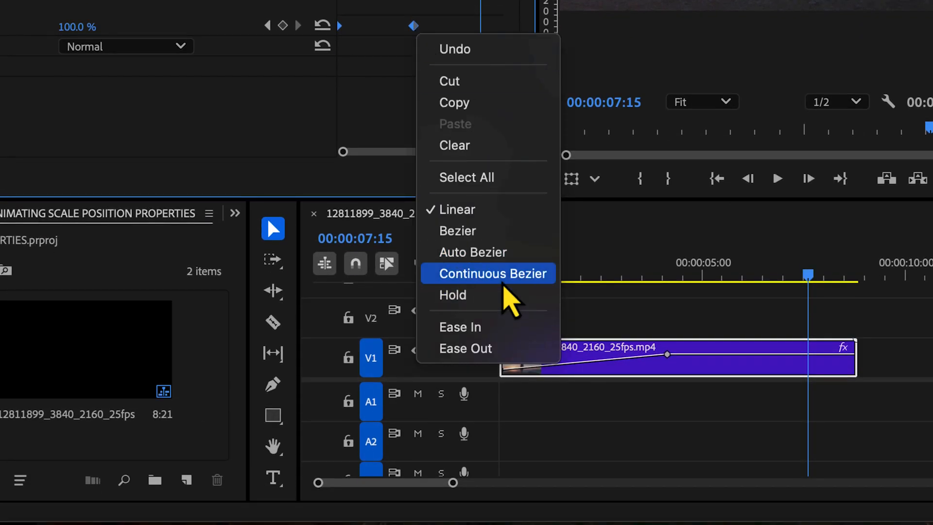
click(501, 278)
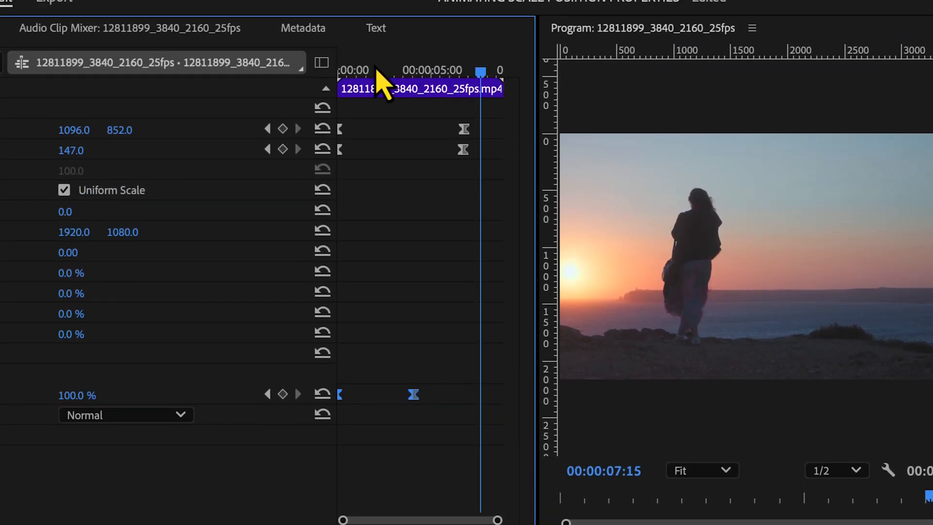
click(372, 99)
drag(365, 102, 298, 98)
key(space)
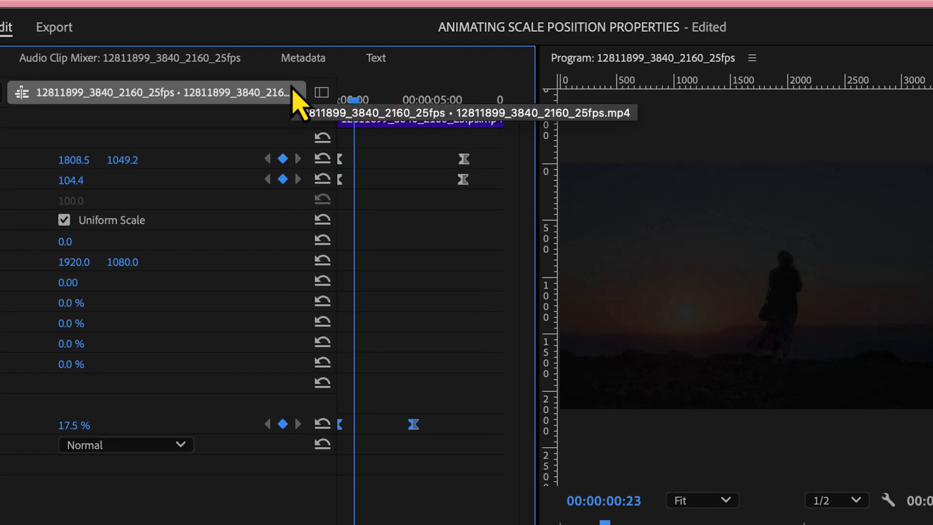